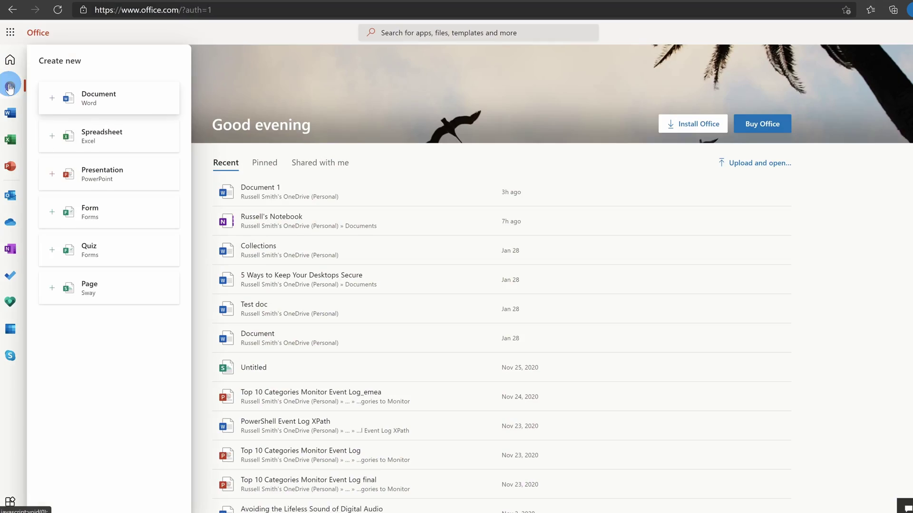
Step: Start a new Word document, type 'ello', and show the Office installation options
left_click(109, 92)
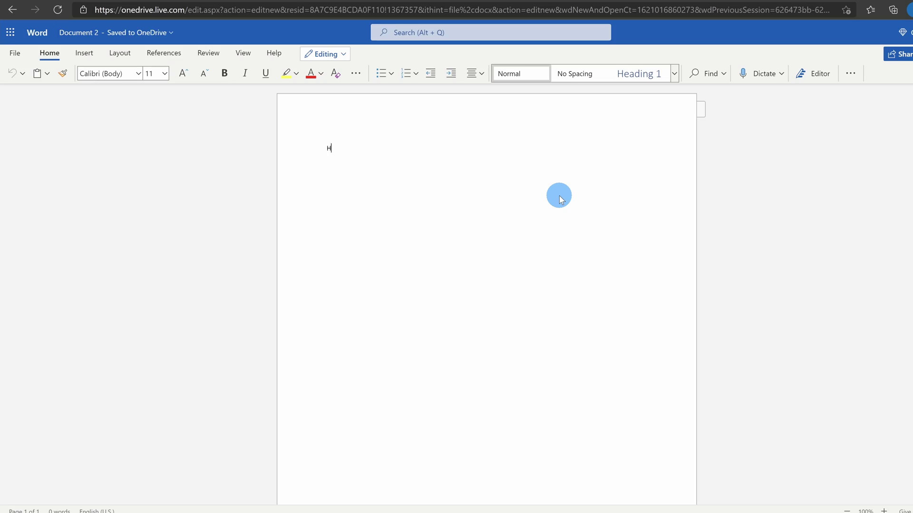
type("ello")
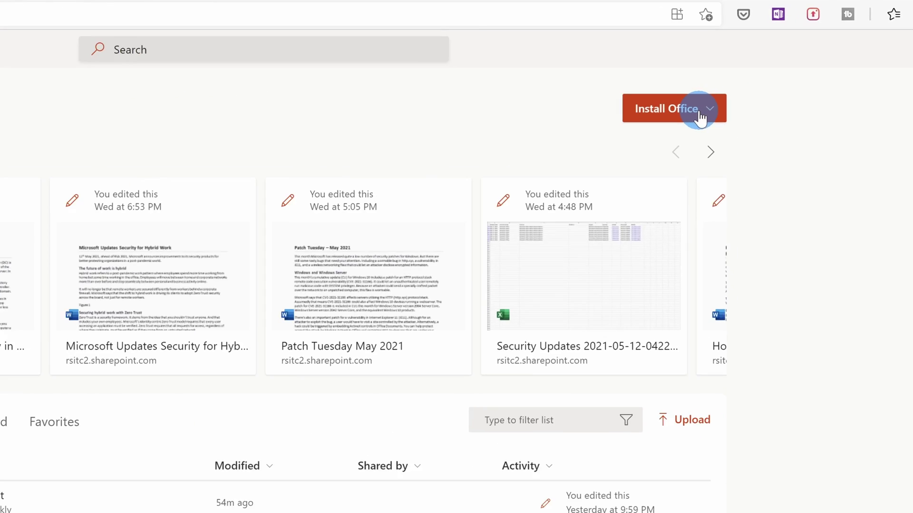
left_click(710, 102)
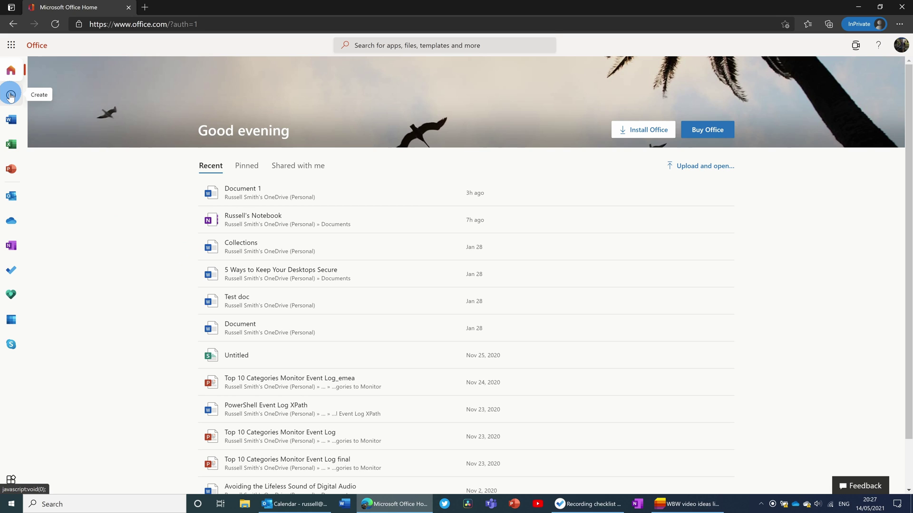
Step: Create a new blank Word document (Document 2) from the Create panel
left_click(10, 96)
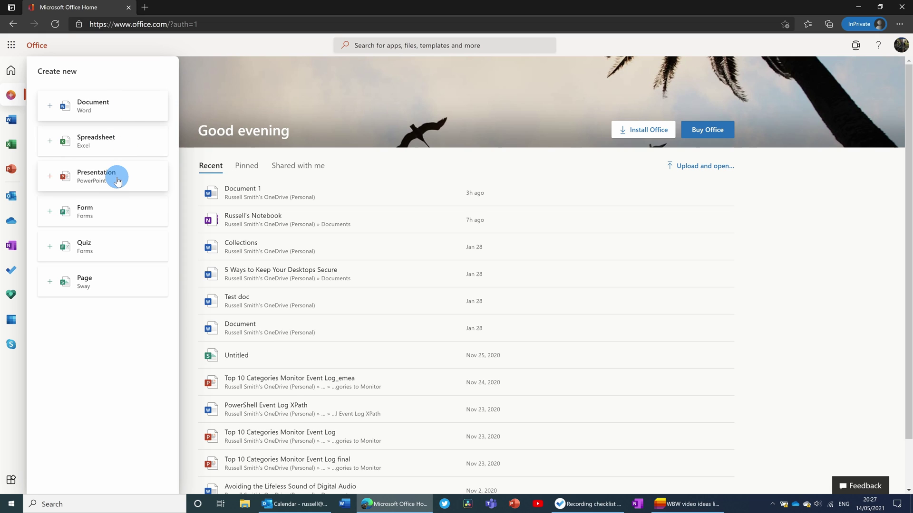
left_click(117, 111)
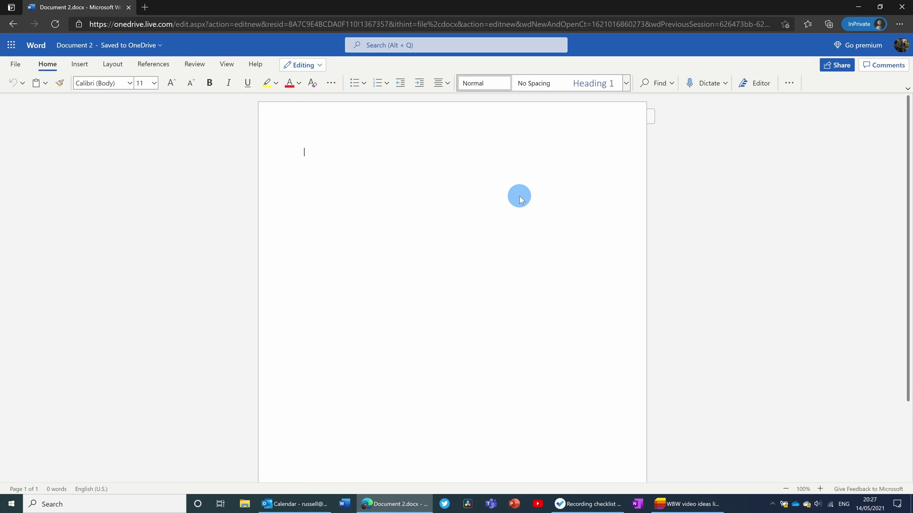
Step: Type 'Hello world.' and switch the ribbon to Classic, then back to Simplified
type("ello world.")
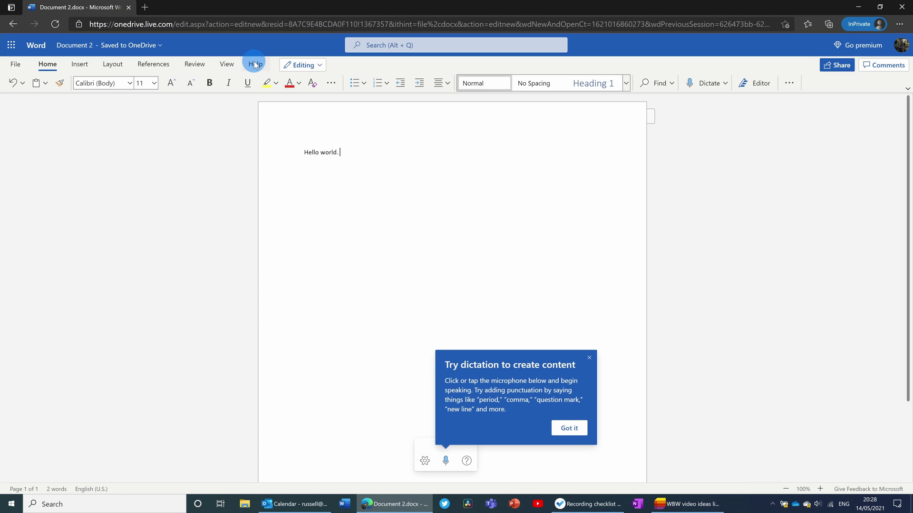
left_click(907, 89)
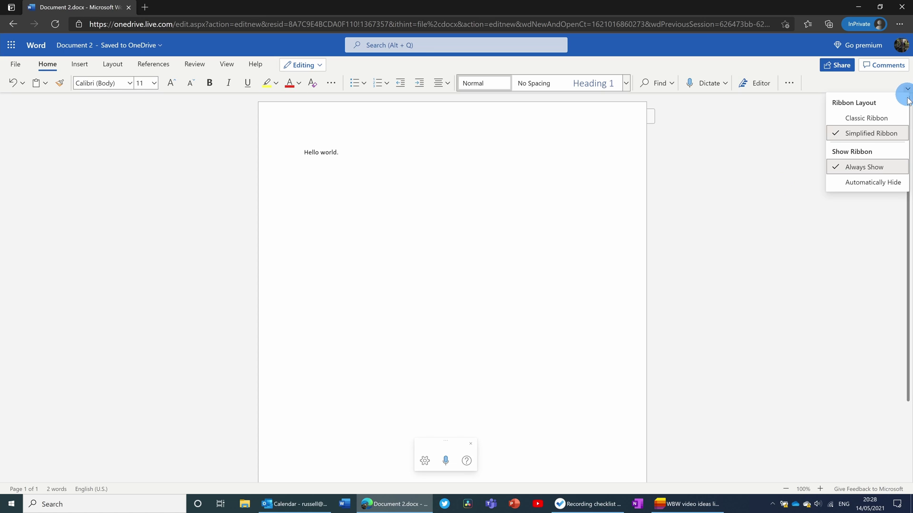
left_click(885, 118)
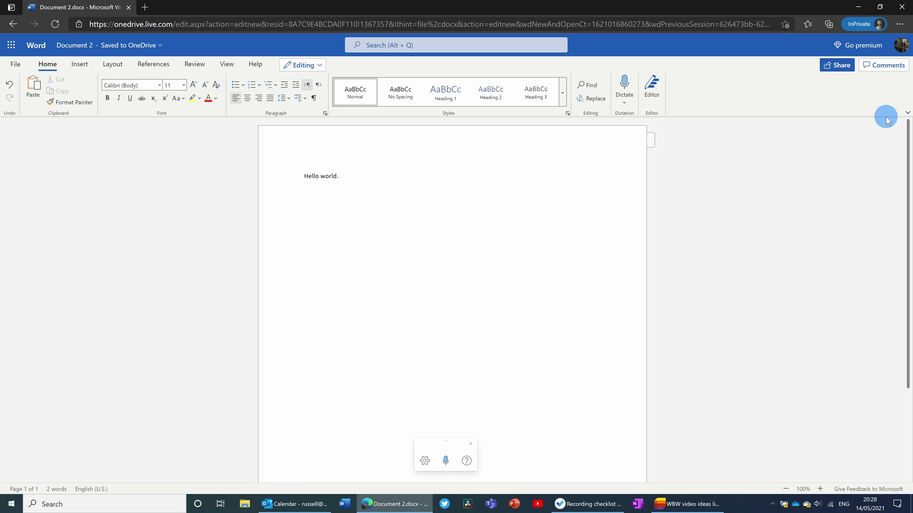
left_click(907, 112)
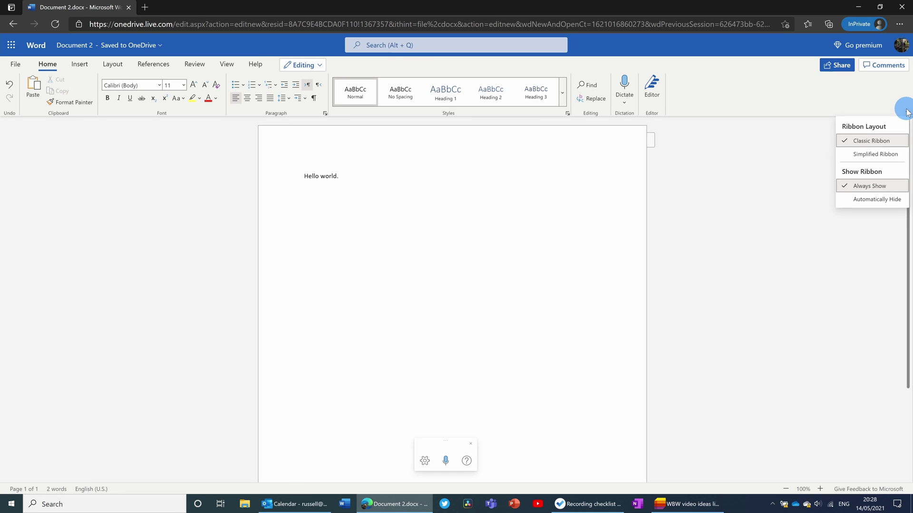
left_click(875, 154)
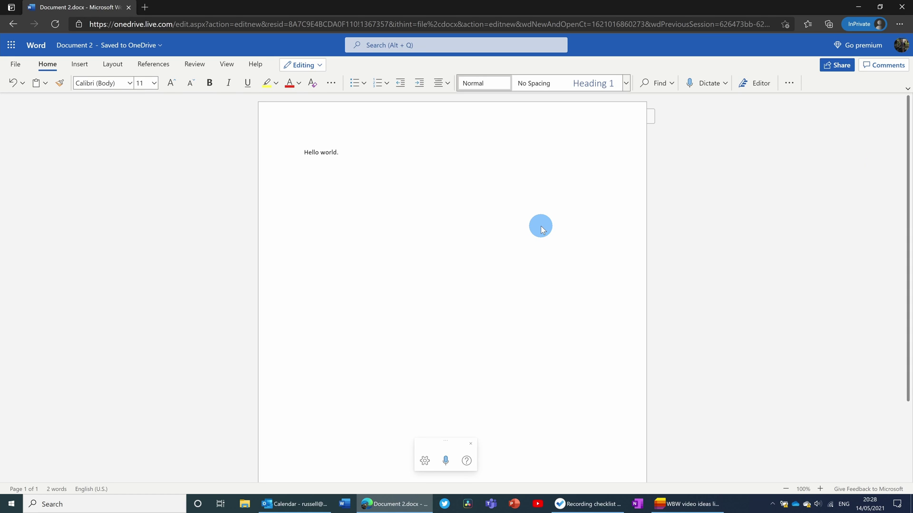
Step: Download a copy of Document 2 through File > Save as
left_click(14, 63)
left_click(39, 155)
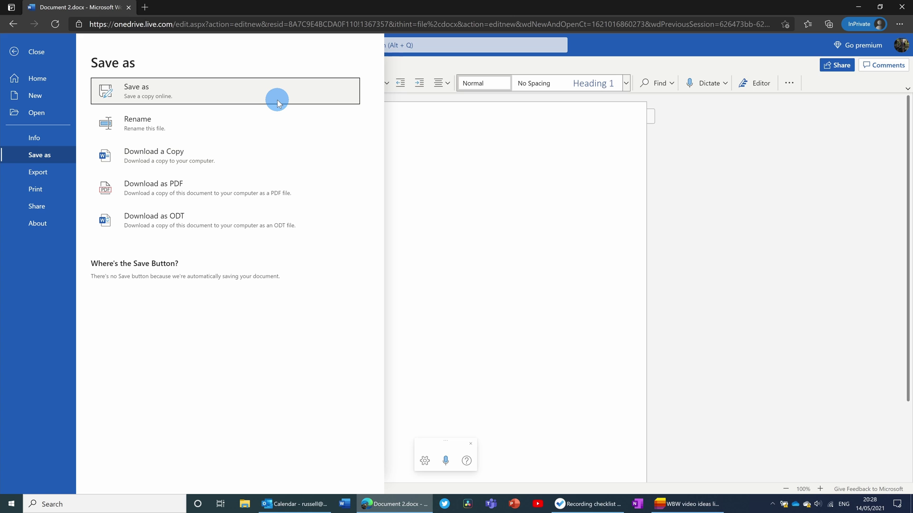
left_click(274, 152)
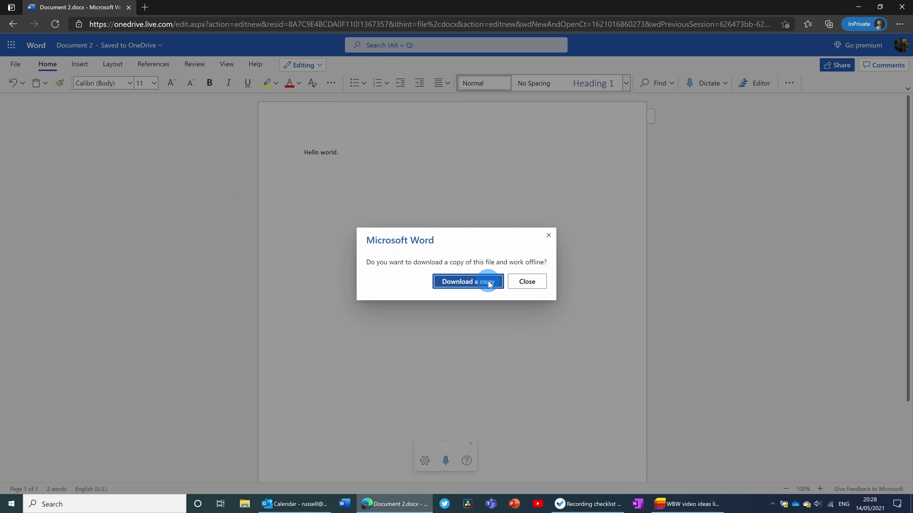
left_click(488, 283)
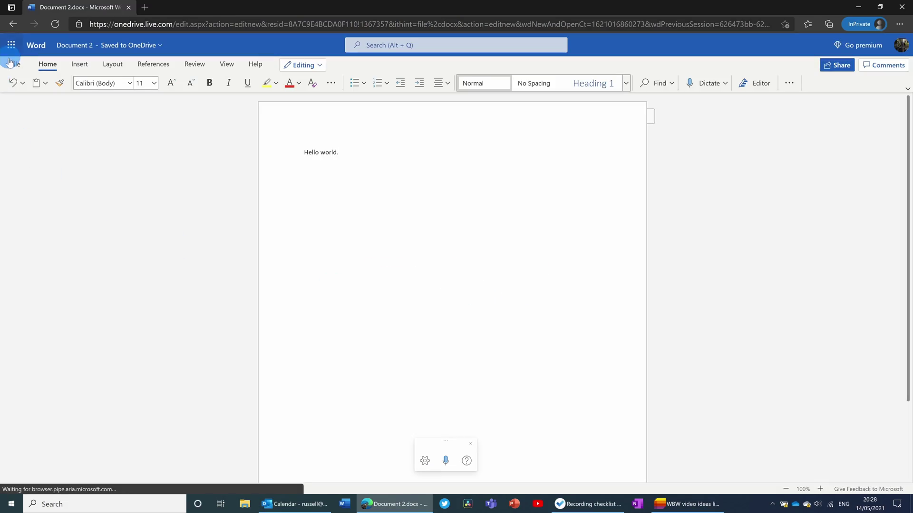
Step: Download Document 2 as a PDF and return to the Office home page
left_click(12, 64)
left_click(272, 204)
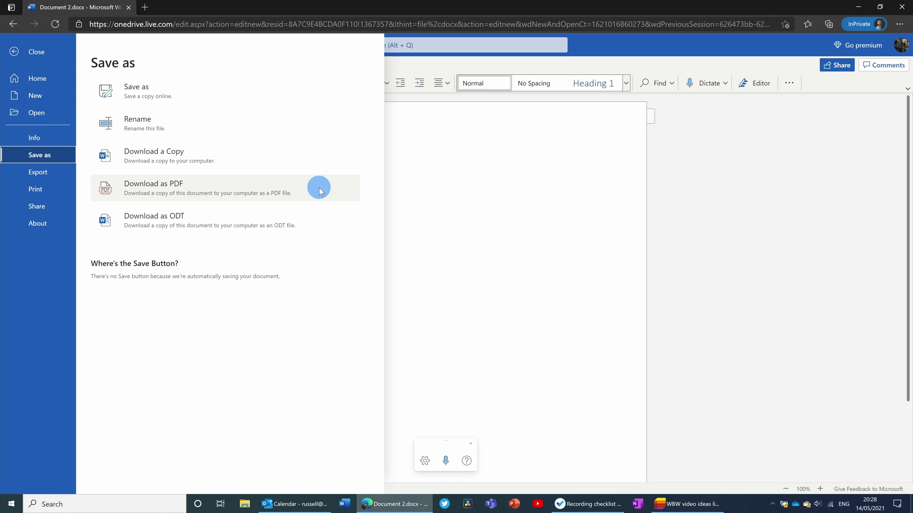
left_click(13, 23)
left_click(13, 23)
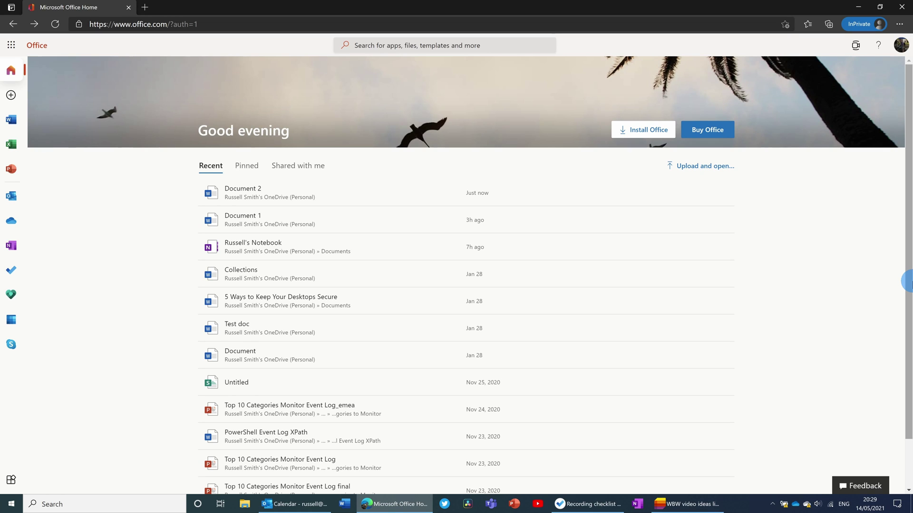
Step: Cancel the Upload and open file picker, then open File Explorer at the Desktop folder
left_click(710, 169)
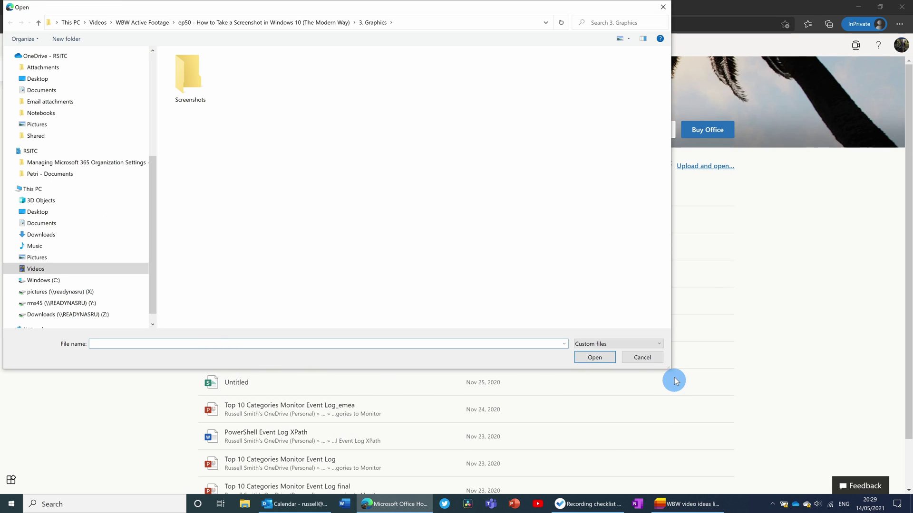
left_click(649, 358)
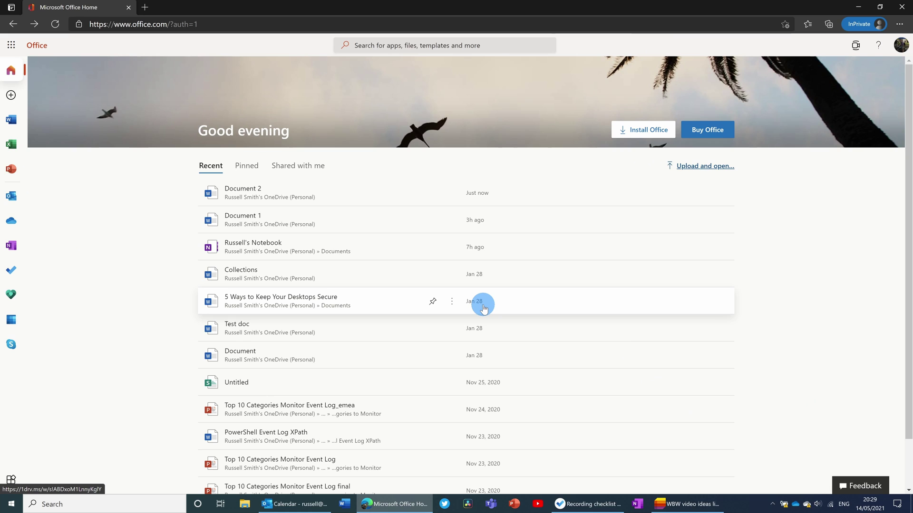
key("super+e")
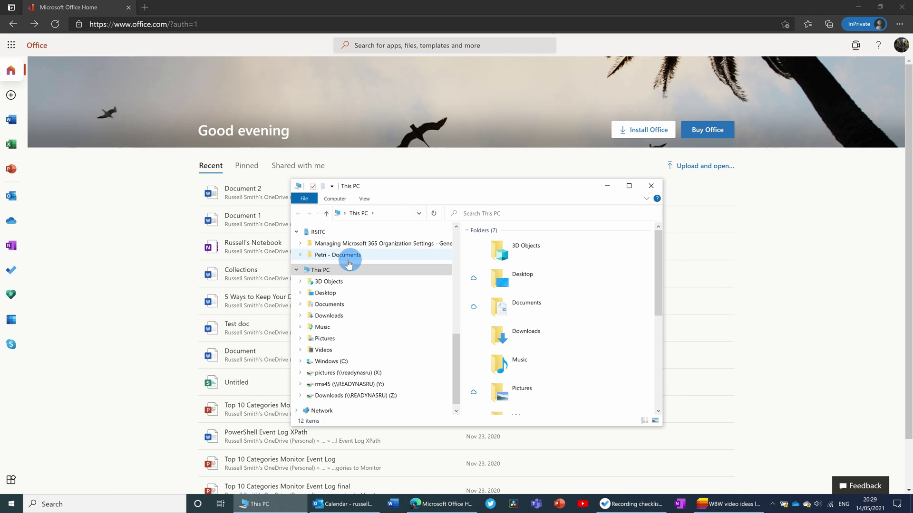
scroll(448, 237, "up", 5)
scroll(451, 243, "up", 3)
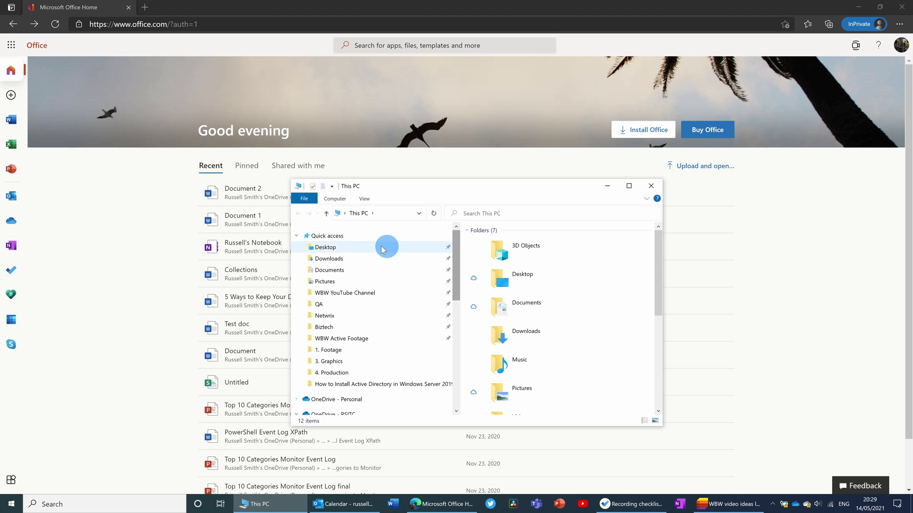
left_click(351, 247)
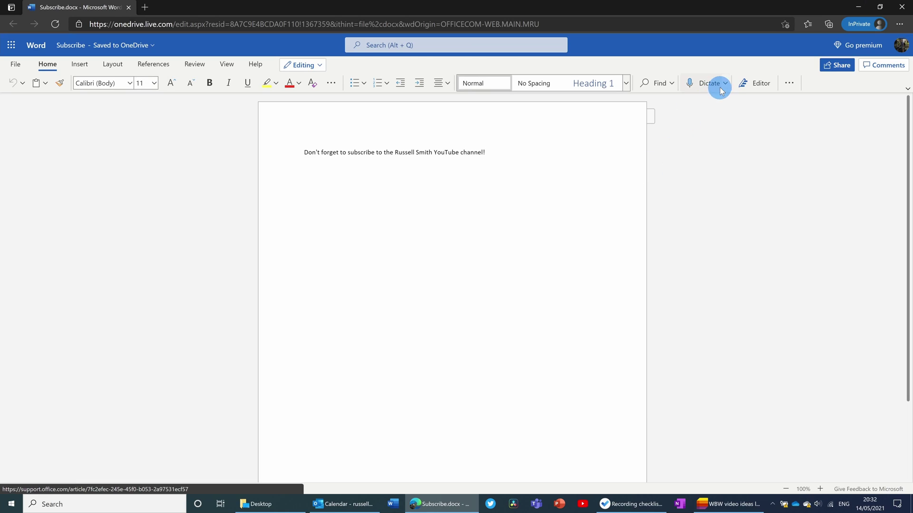
Step: Show the available dictation modes for Subscribe.docx
left_click(725, 83)
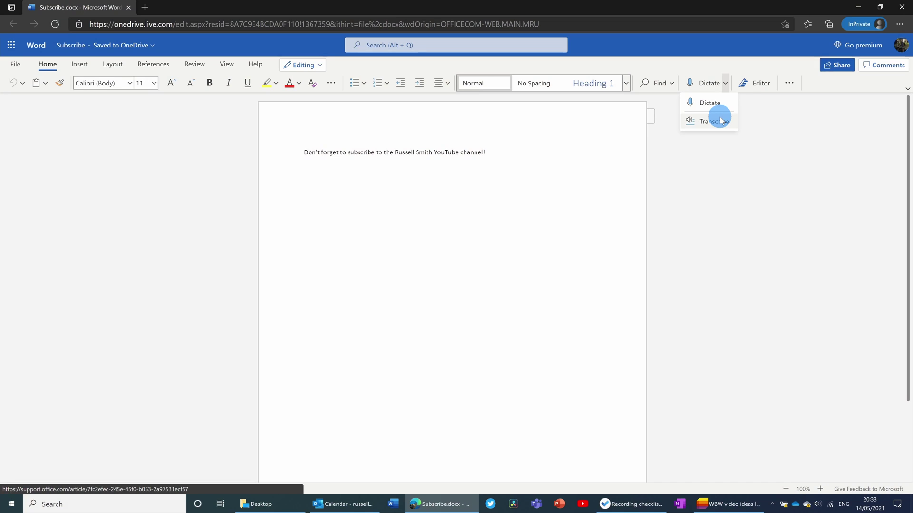
Step: Search Windows for 'office', launch the Office app, and move its window up and left
left_click(160, 508)
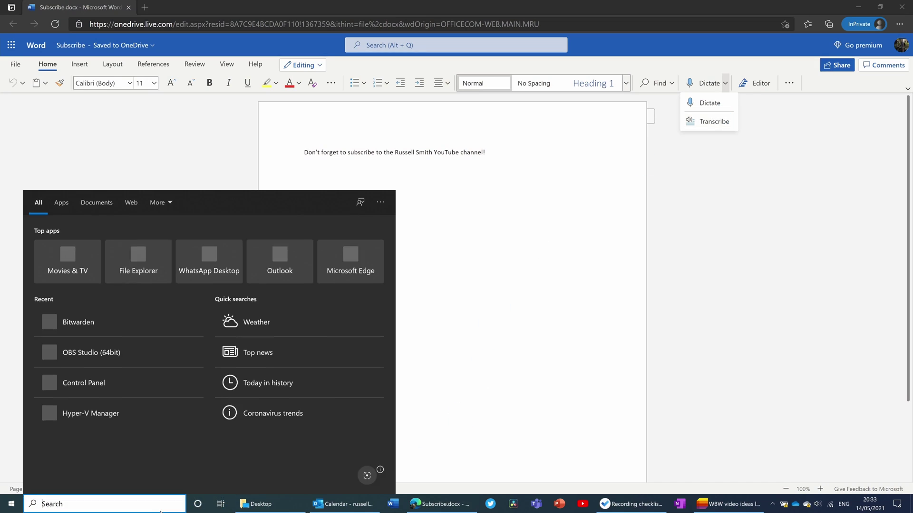
type("office")
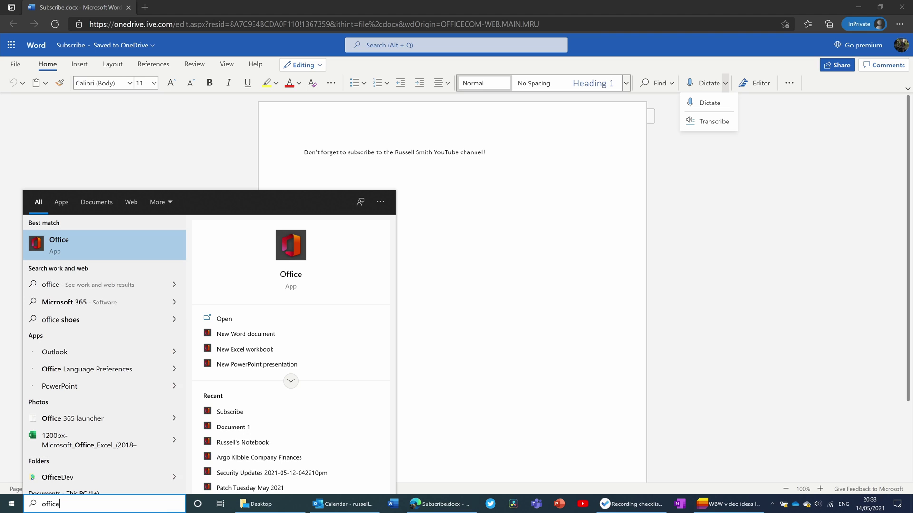
left_click(99, 251)
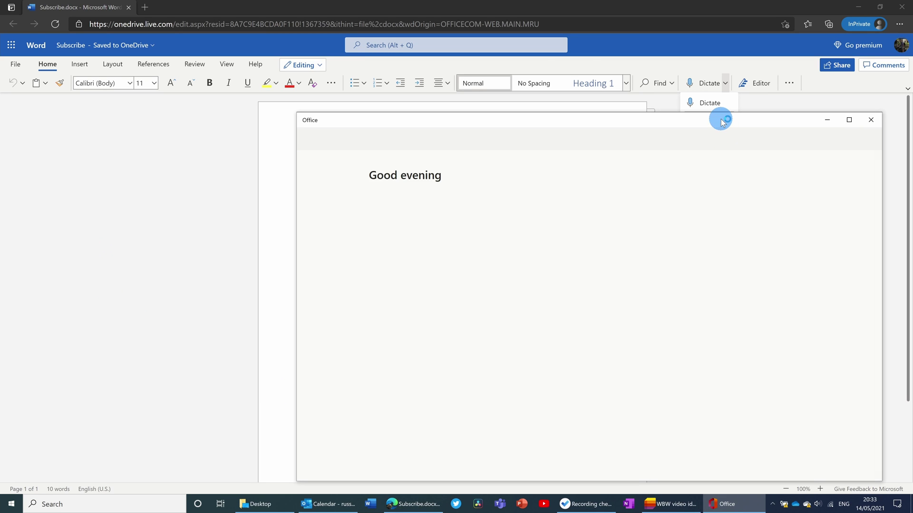
left_click_drag(717, 120, 537, 73)
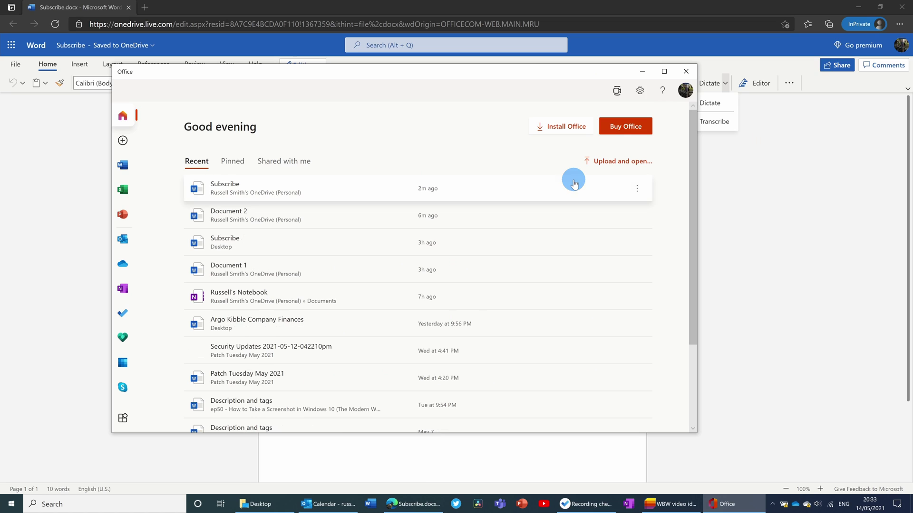
Step: Go to the Office app's Word page, then show its taskbar jump list of recent files
left_click(122, 142)
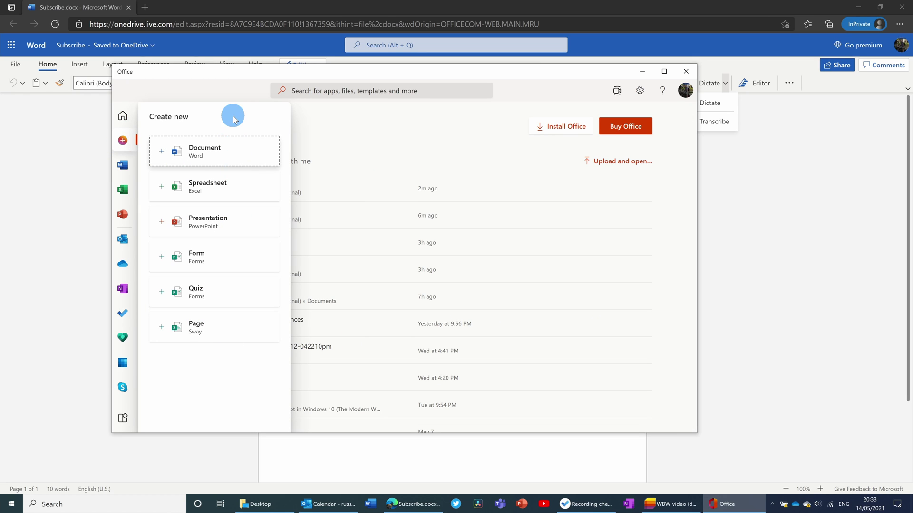
left_click(125, 166)
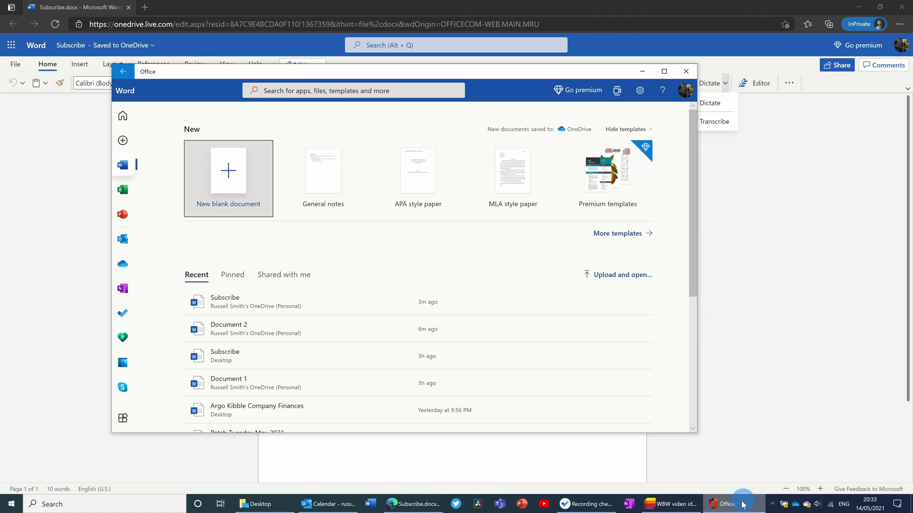
mouse_move(741, 506)
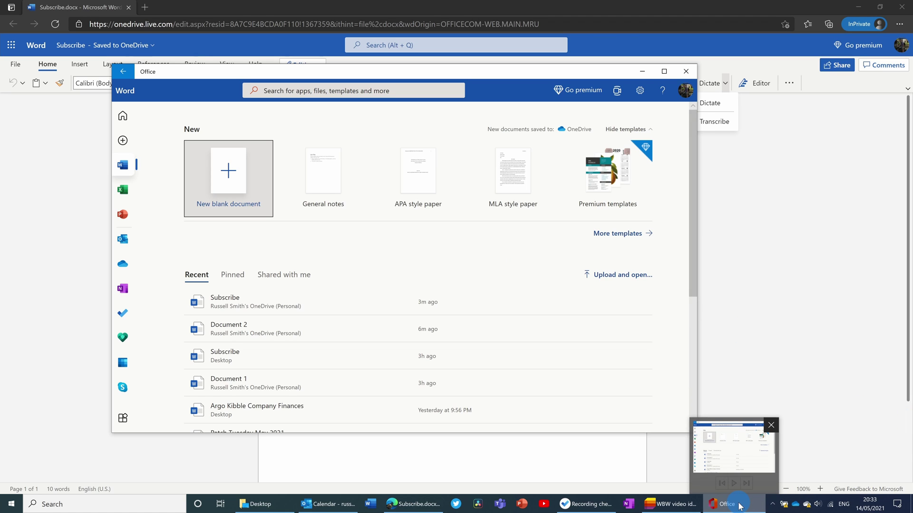
right_click(740, 506)
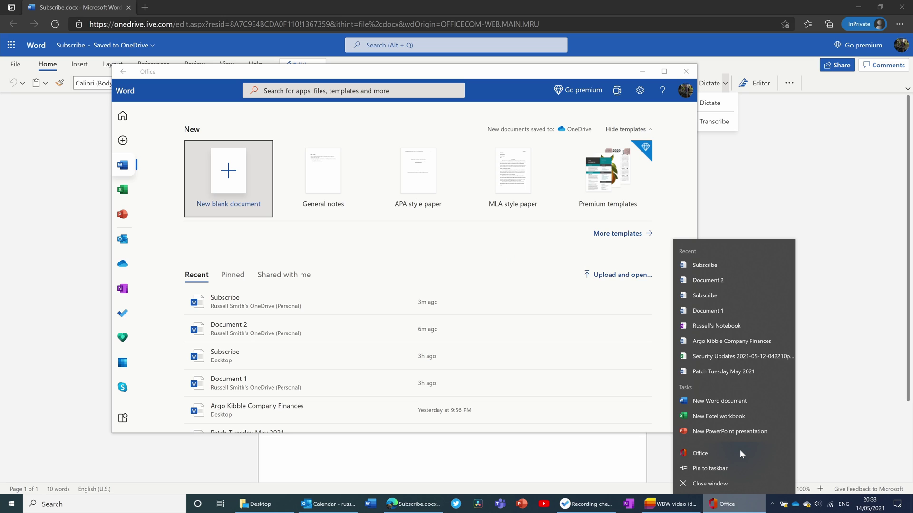